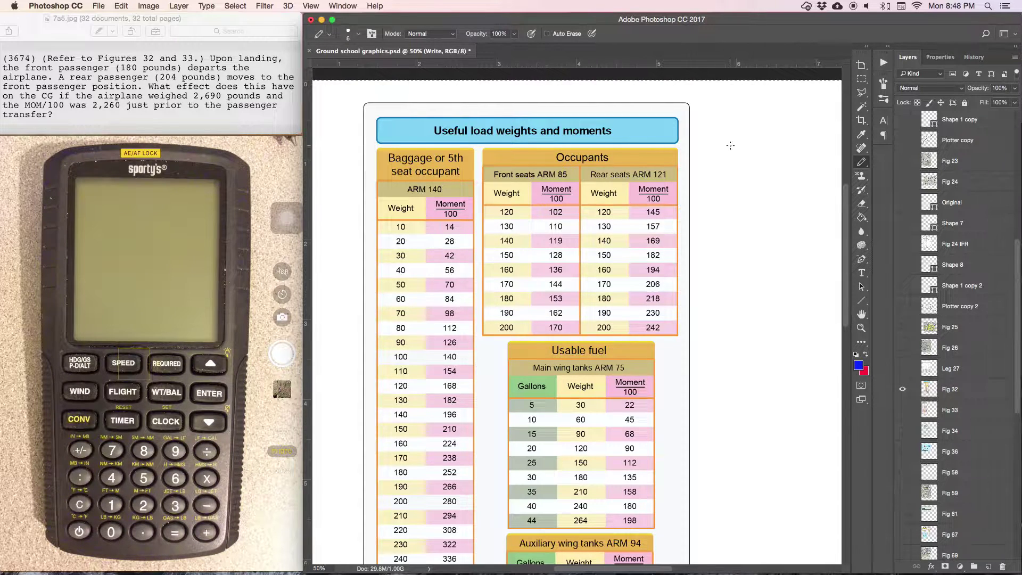
- Scroll the canvas to bring the blank space right of the load table into view
{"action": "scroll", "coordinate": [731, 146], "scroll_direction": "right", "scroll_amount": 2}
{"action": "scroll", "coordinate": [730, 145], "scroll_direction": "right", "scroll_amount": 3}
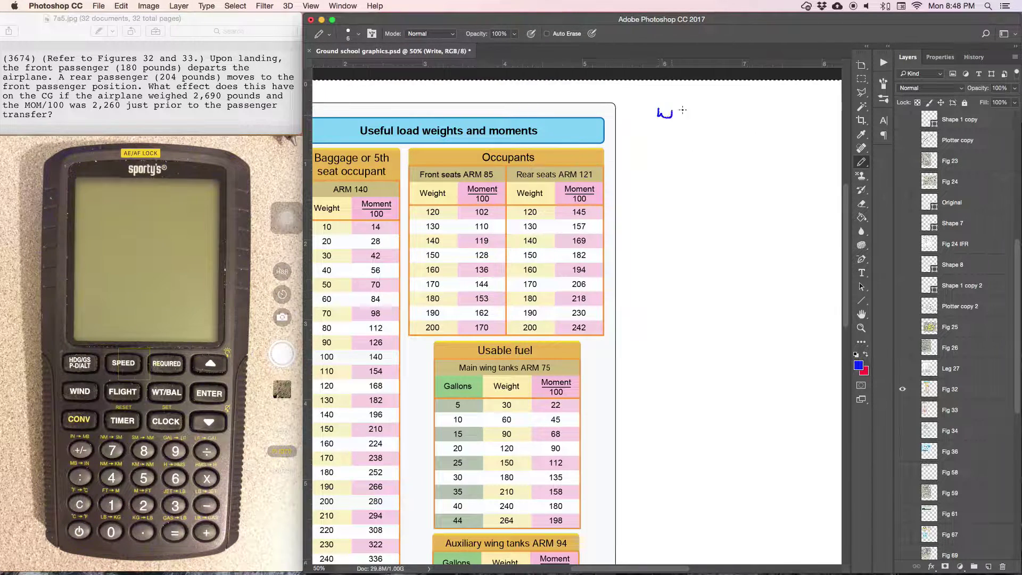
- Handwrite the A and mom/100 headings, 2690 and 2260 on the airplane row, and −180 below
{"action": "left_click_drag", "start_coordinate": [724, 111], "coordinate": [725, 120]}
{"action": "left_click_drag", "start_coordinate": [795, 117], "coordinate": [806, 117]}
{"action": "left_click_drag", "start_coordinate": [606, 130], "coordinate": [628, 130]}
{"action": "left_click_drag", "start_coordinate": [641, 128], "coordinate": [682, 133]}
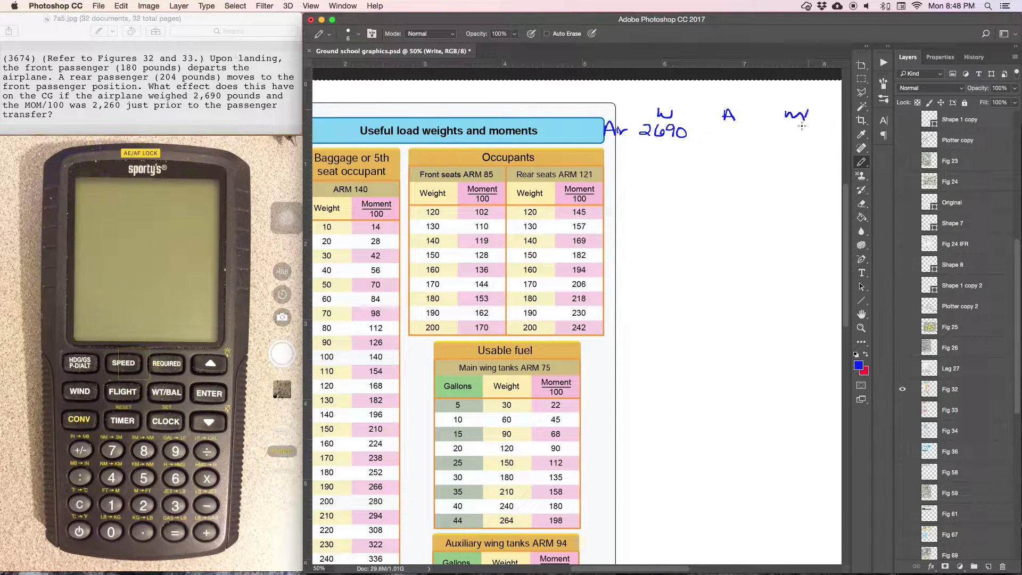
{"action": "left_click_drag", "start_coordinate": [811, 116], "coordinate": [809, 126]}
{"action": "mouse_move", "coordinate": [775, 132]}
{"action": "left_mouse_down"}
{"action": "mouse_move", "coordinate": [789, 144]}
{"action": "mouse_move", "coordinate": [820, 135]}
{"action": "left_mouse_up"}
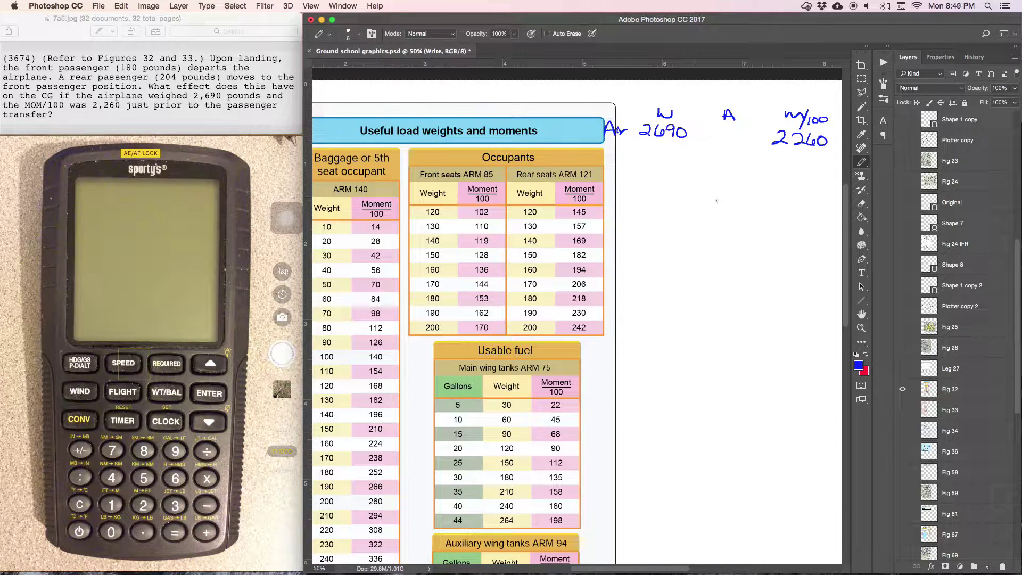
{"action": "mouse_move", "coordinate": [629, 159]}
{"action": "left_mouse_down"}
{"action": "mouse_move", "coordinate": [649, 166]}
{"action": "mouse_move", "coordinate": [671, 155]}
{"action": "left_mouse_up"}
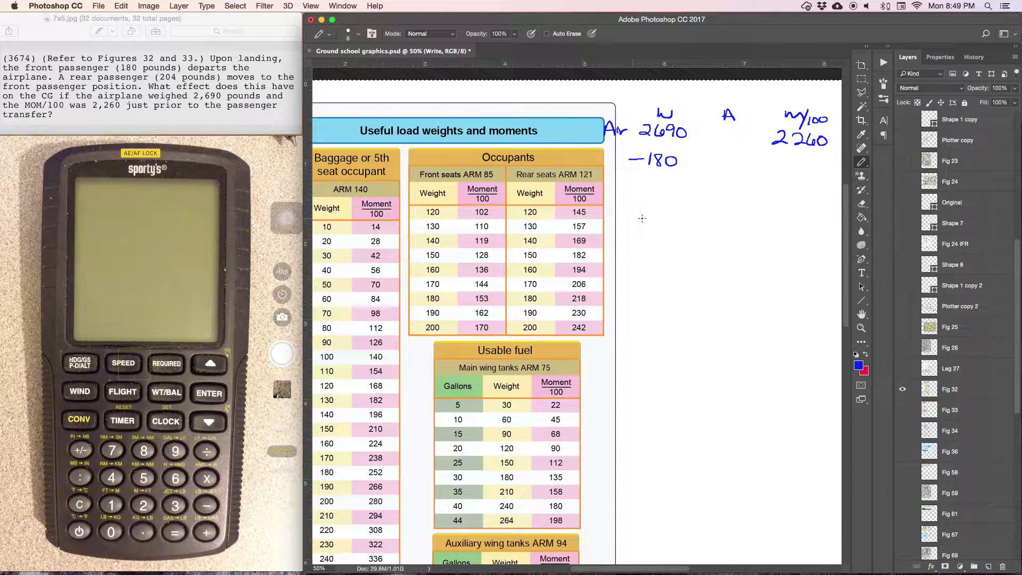
- Circle the front-seat arm 85 in the Occupants table and write 85 beside −180
{"action": "scroll", "coordinate": [489, 252], "scroll_direction": "down", "scroll_amount": 2}
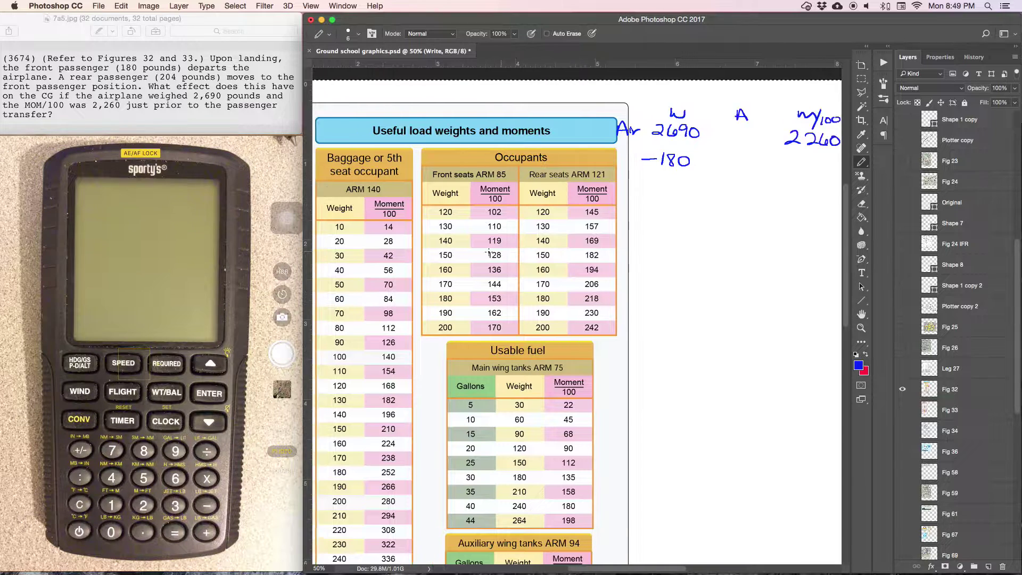
{"action": "scroll", "coordinate": [489, 252], "scroll_direction": "left", "scroll_amount": 2}
{"action": "scroll", "coordinate": [488, 253], "scroll_direction": "down", "scroll_amount": 2}
{"action": "scroll", "coordinate": [488, 253], "scroll_direction": "left", "scroll_amount": 1}
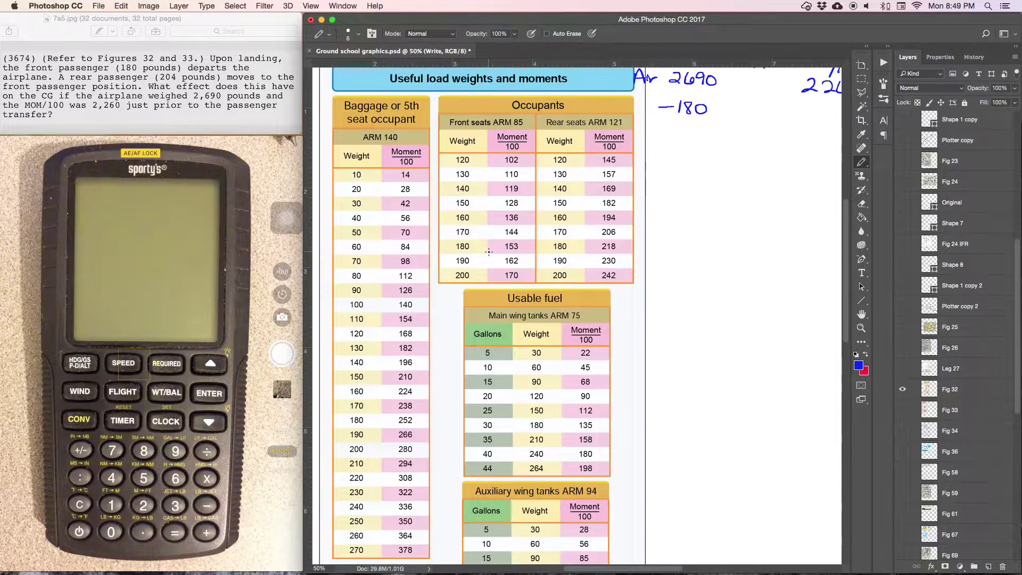
{"action": "scroll", "coordinate": [489, 253], "scroll_direction": "up", "scroll_amount": 3}
{"action": "scroll", "coordinate": [489, 252], "scroll_direction": "right", "scroll_amount": 1}
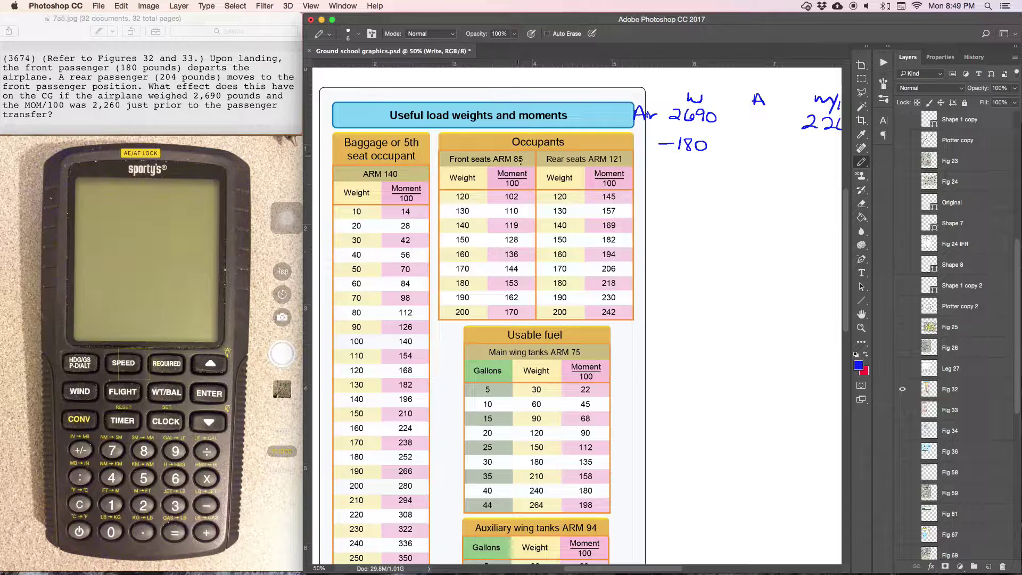
{"action": "mouse_move", "coordinate": [512, 154]}
{"action": "left_mouse_down"}
{"action": "mouse_move", "coordinate": [526, 169]}
{"action": "mouse_move", "coordinate": [513, 152]}
{"action": "left_mouse_up"}
{"action": "scroll", "coordinate": [742, 143], "scroll_direction": "right", "scroll_amount": 3}
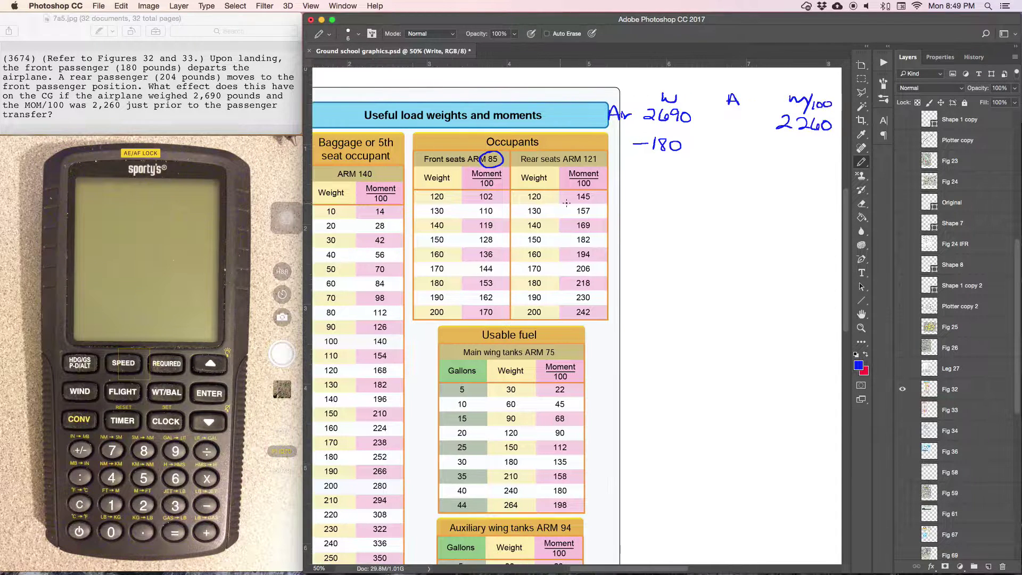
{"action": "scroll", "coordinate": [742, 143], "scroll_direction": "right", "scroll_amount": 2}
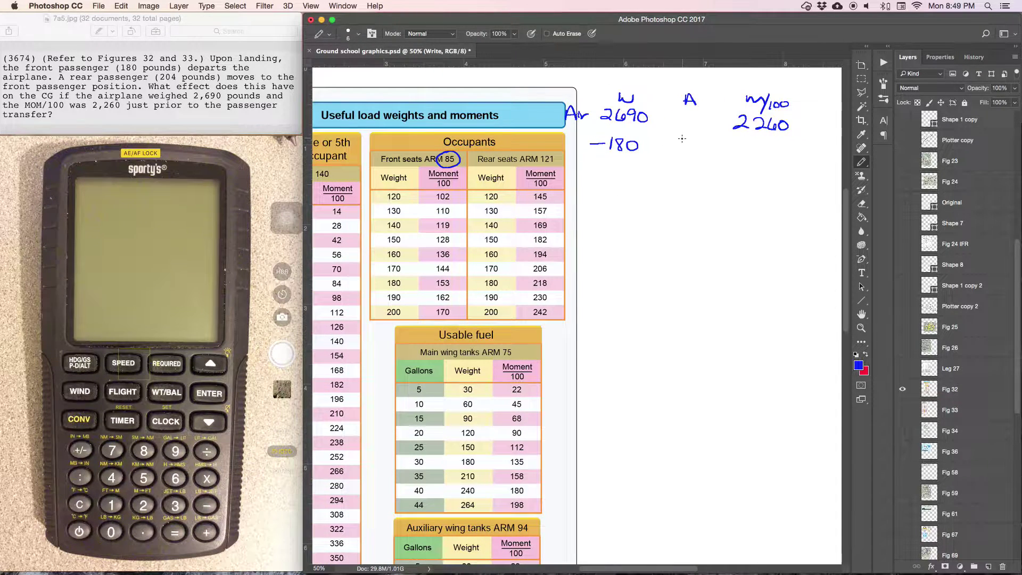
{"action": "left_click_drag", "start_coordinate": [680, 135], "coordinate": [685, 147]}
- Add −204 at the circled rear-seat arm 121, then a 204 row at 85
{"action": "left_click_drag", "start_coordinate": [586, 170], "coordinate": [636, 181]}
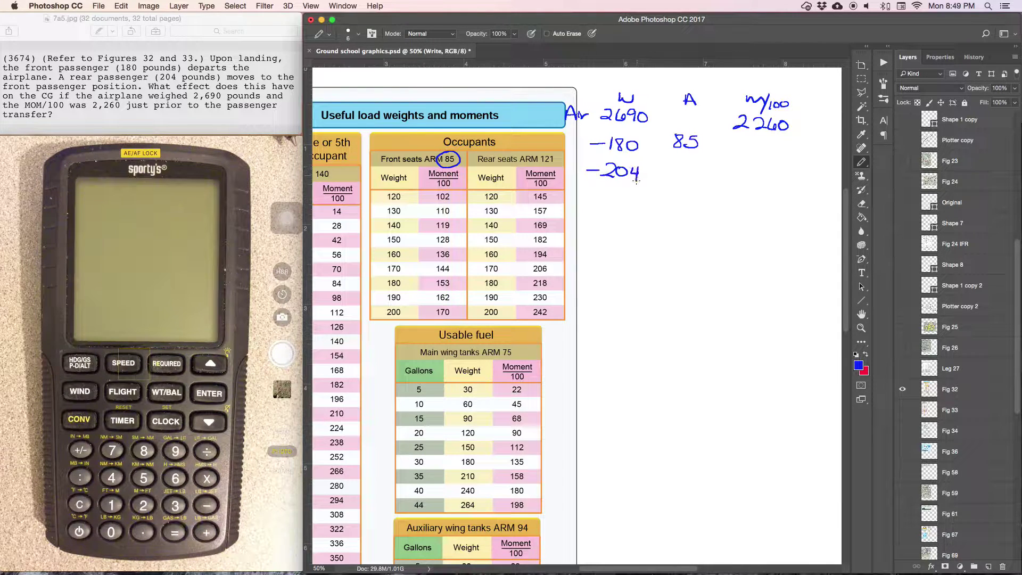
{"action": "mouse_move", "coordinate": [552, 153]}
{"action": "left_mouse_down"}
{"action": "mouse_move", "coordinate": [536, 161]}
{"action": "mouse_move", "coordinate": [557, 154]}
{"action": "left_mouse_up"}
{"action": "left_click_drag", "start_coordinate": [673, 164], "coordinate": [692, 174]}
{"action": "left_click_drag", "start_coordinate": [698, 161], "coordinate": [696, 176]}
{"action": "mouse_move", "coordinate": [598, 190]}
{"action": "left_mouse_down"}
{"action": "mouse_move", "coordinate": [610, 201]}
{"action": "mouse_move", "coordinate": [617, 191]}
{"action": "mouse_move", "coordinate": [624, 202]}
{"action": "mouse_move", "coordinate": [645, 198]}
{"action": "mouse_move", "coordinate": [639, 206]}
{"action": "mouse_move", "coordinate": [681, 198]}
{"action": "mouse_move", "coordinate": [685, 187]}
{"action": "mouse_move", "coordinate": [693, 197]}
{"action": "left_mouse_up"}
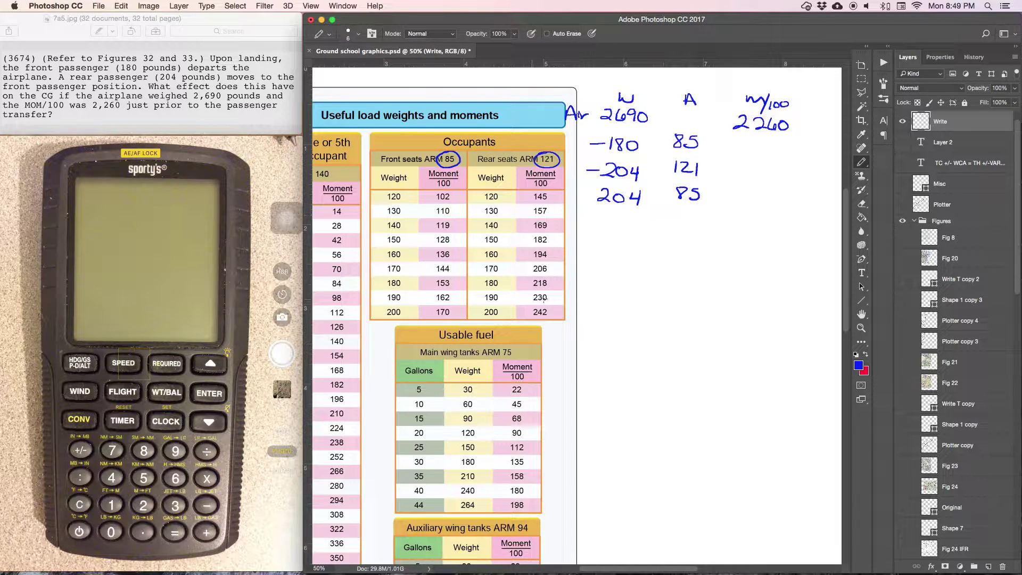
- Rule a total line under the weight and arm rows and circle the A heading
{"action": "left_click_drag", "start_coordinate": [594, 215], "coordinate": [807, 216]}
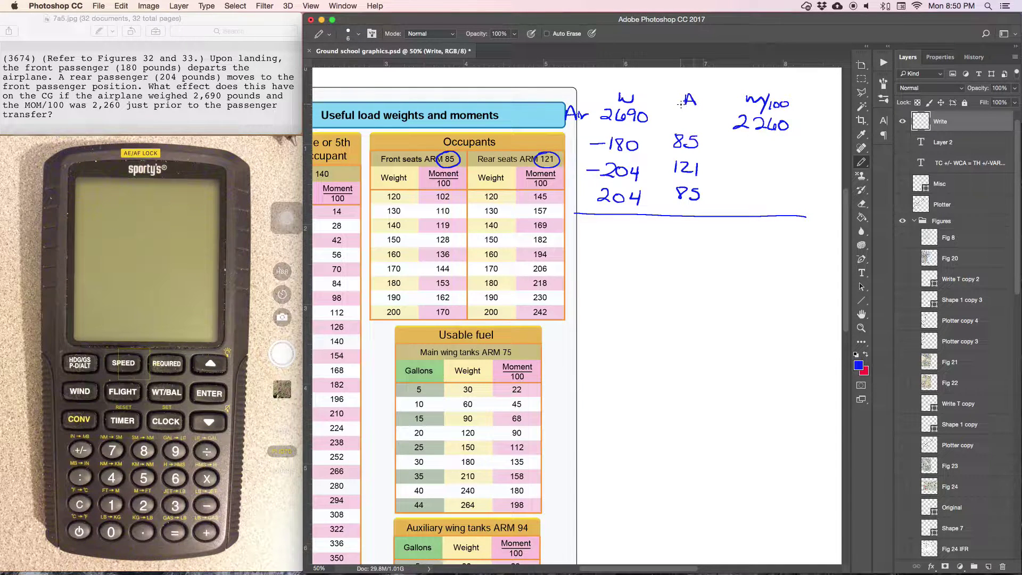
{"action": "mouse_move", "coordinate": [680, 105]}
{"action": "left_mouse_down"}
{"action": "mouse_move", "coordinate": [700, 108]}
{"action": "mouse_move", "coordinate": [698, 123]}
{"action": "mouse_move", "coordinate": [678, 128]}
{"action": "mouse_move", "coordinate": [672, 115]}
{"action": "mouse_move", "coordinate": [684, 104]}
{"action": "left_mouse_up"}
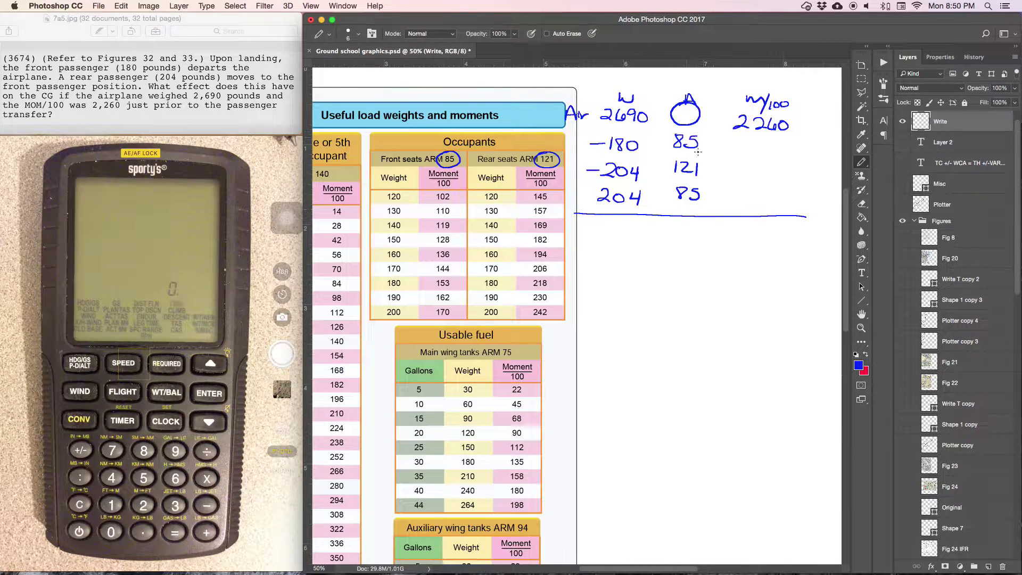
- Circle 153 in the front-seat moment column and write the original CG 84 inside the A circle
{"action": "mouse_move", "coordinate": [758, 130]}
{"action": "left_mouse_down"}
{"action": "mouse_move", "coordinate": [770, 143]}
{"action": "mouse_move", "coordinate": [759, 134]}
{"action": "mouse_move", "coordinate": [760, 169]}
{"action": "mouse_move", "coordinate": [744, 160]}
{"action": "mouse_move", "coordinate": [742, 191]}
{"action": "mouse_move", "coordinate": [754, 182]}
{"action": "left_mouse_up"}
{"action": "key", "text": "super+z"}
{"action": "key", "text": "super+z"}
{"action": "mouse_move", "coordinate": [435, 277]}
{"action": "left_mouse_down"}
{"action": "mouse_move", "coordinate": [456, 288]}
{"action": "mouse_move", "coordinate": [432, 278]}
{"action": "left_mouse_up"}
{"action": "mouse_move", "coordinate": [751, 136]}
{"action": "left_mouse_down"}
{"action": "mouse_move", "coordinate": [751, 148]}
{"action": "mouse_move", "coordinate": [771, 148]}
{"action": "left_mouse_up"}
{"action": "key", "text": "super+alt+z"}
{"action": "key", "text": "super+alt+z"}
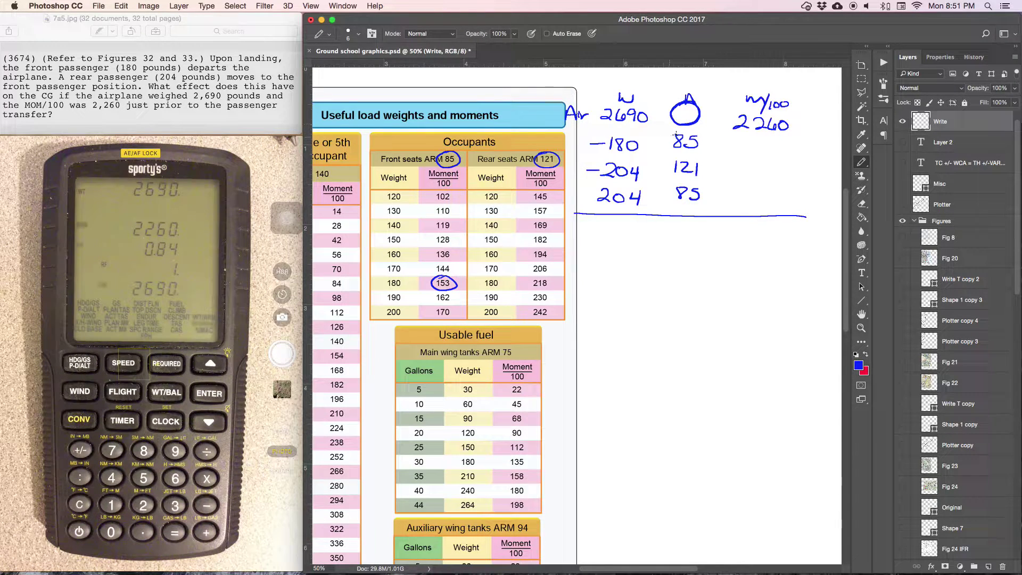
{"action": "left_click_drag", "start_coordinate": [687, 112], "coordinate": [690, 118]}
- Draw a down arrow above W and underline the 2690 weight and 2260 moment
{"action": "left_click_drag", "start_coordinate": [616, 80], "coordinate": [630, 84]}
{"action": "left_click_drag", "start_coordinate": [598, 124], "coordinate": [640, 125]}
{"action": "left_click_drag", "start_coordinate": [732, 130], "coordinate": [776, 134]}
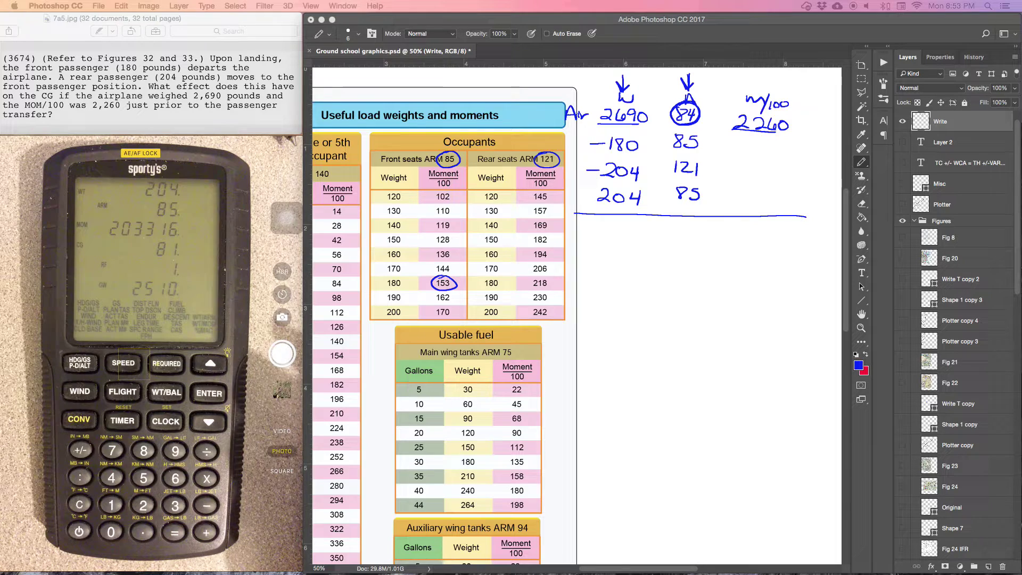
- Write 'New CG 81' below the total line and note the shift 84 → 81
{"action": "mouse_move", "coordinate": [261, 234]}
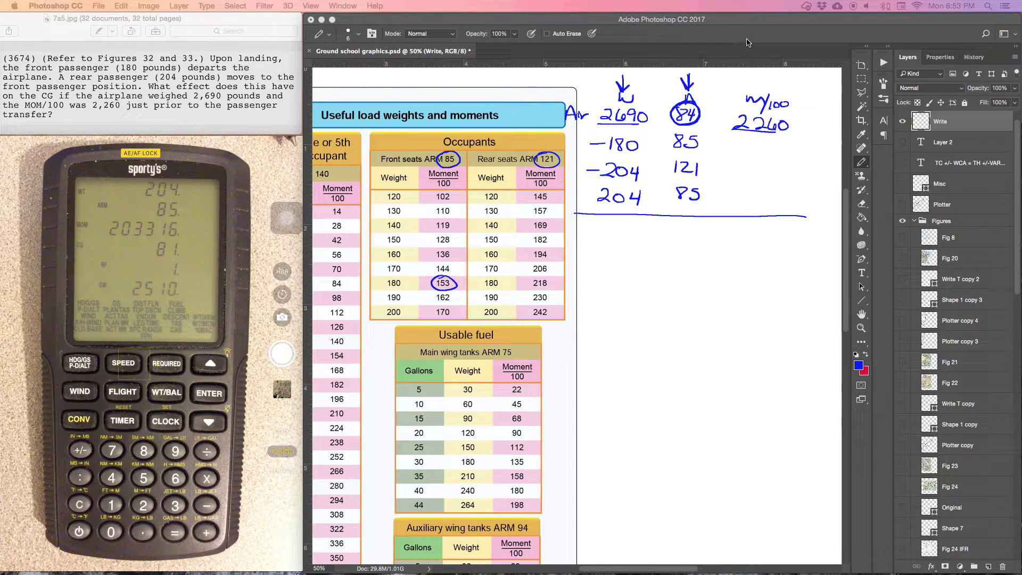
{"action": "left_click", "coordinate": [697, 153]}
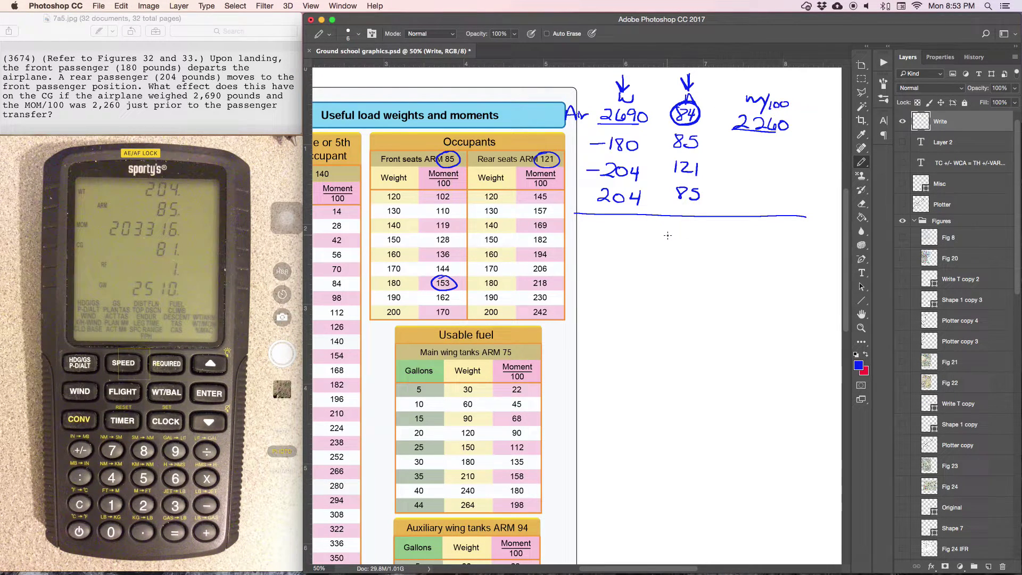
{"action": "mouse_move", "coordinate": [666, 235]}
{"action": "left_mouse_down"}
{"action": "mouse_move", "coordinate": [660, 243]}
{"action": "mouse_move", "coordinate": [675, 247]}
{"action": "left_mouse_up"}
{"action": "mouse_move", "coordinate": [586, 237]}
{"action": "left_mouse_down"}
{"action": "mouse_move", "coordinate": [644, 237]}
{"action": "mouse_move", "coordinate": [646, 248]}
{"action": "left_mouse_up"}
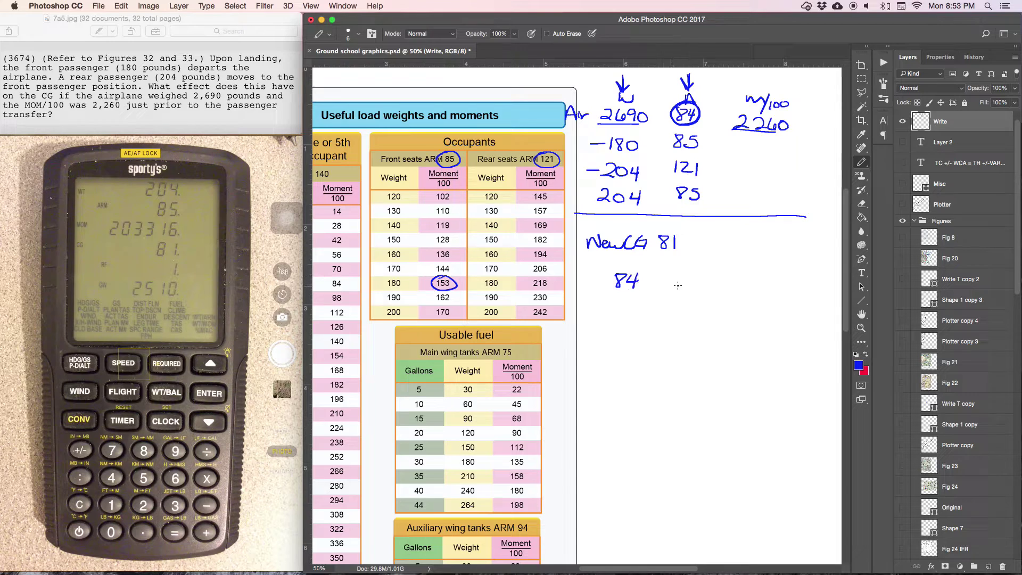
{"action": "left_click_drag", "start_coordinate": [644, 282], "coordinate": [692, 274]}
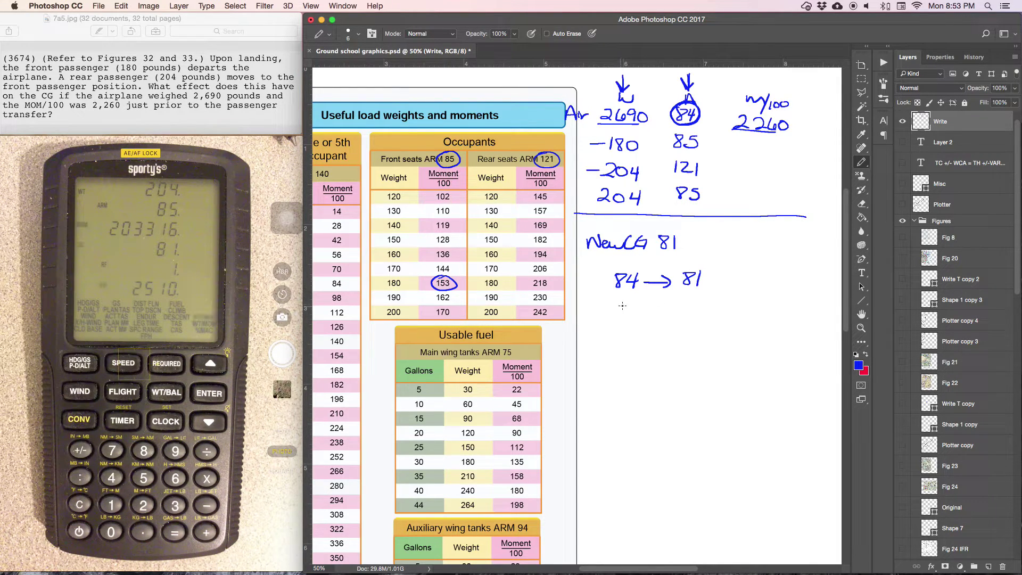